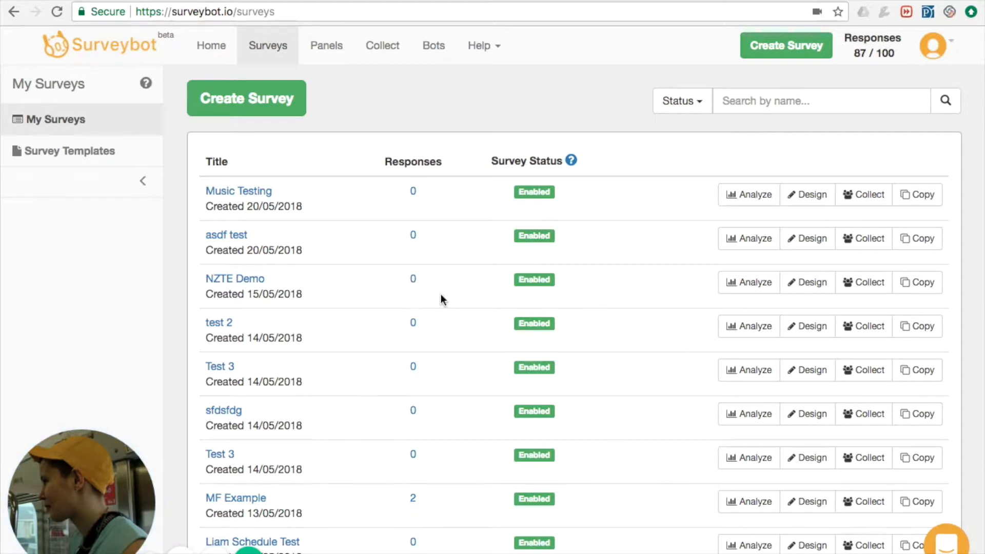
Step: Open the advanced design settings of the Music Testing survey
{"action": "left_click", "coordinate": [234, 194]}
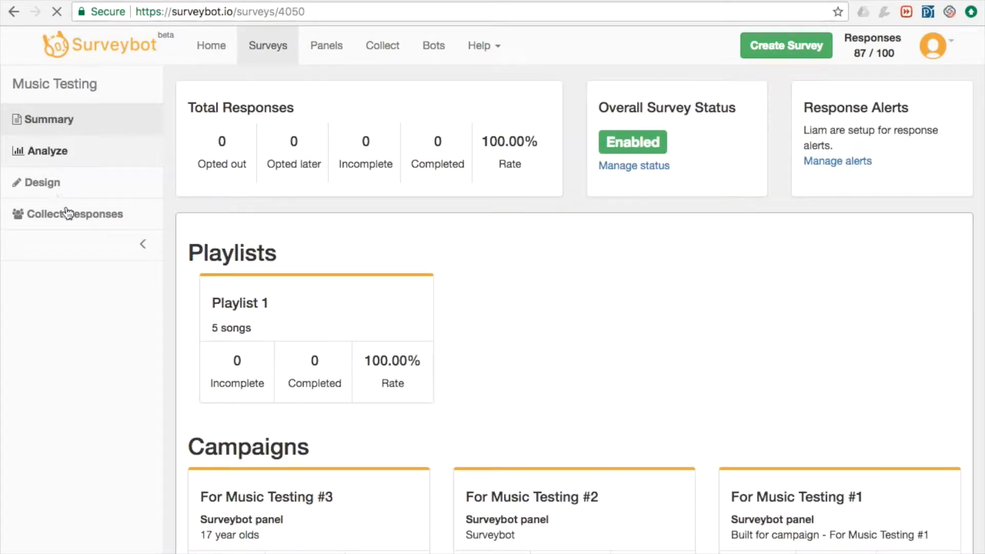
{"action": "left_click", "coordinate": [55, 184]}
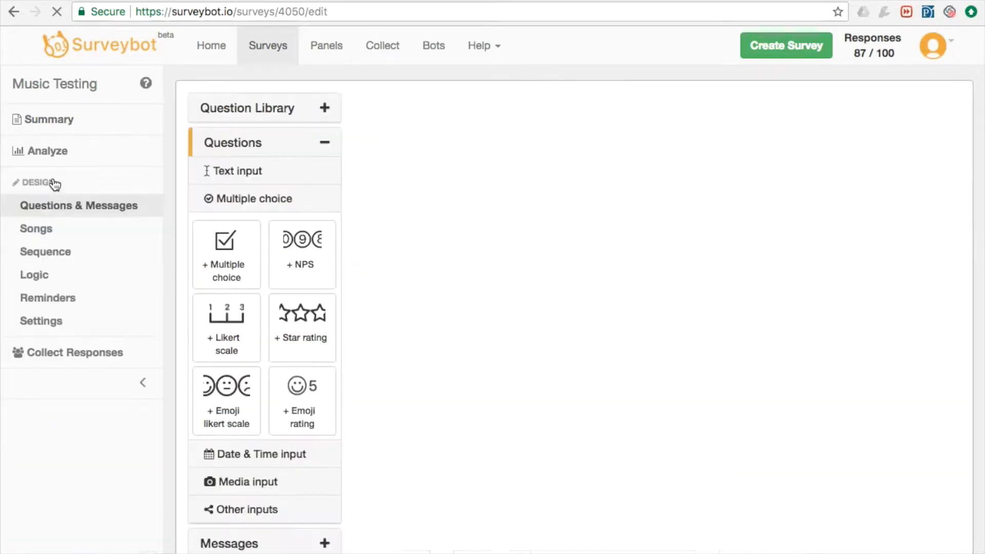
{"action": "left_click", "coordinate": [46, 322]}
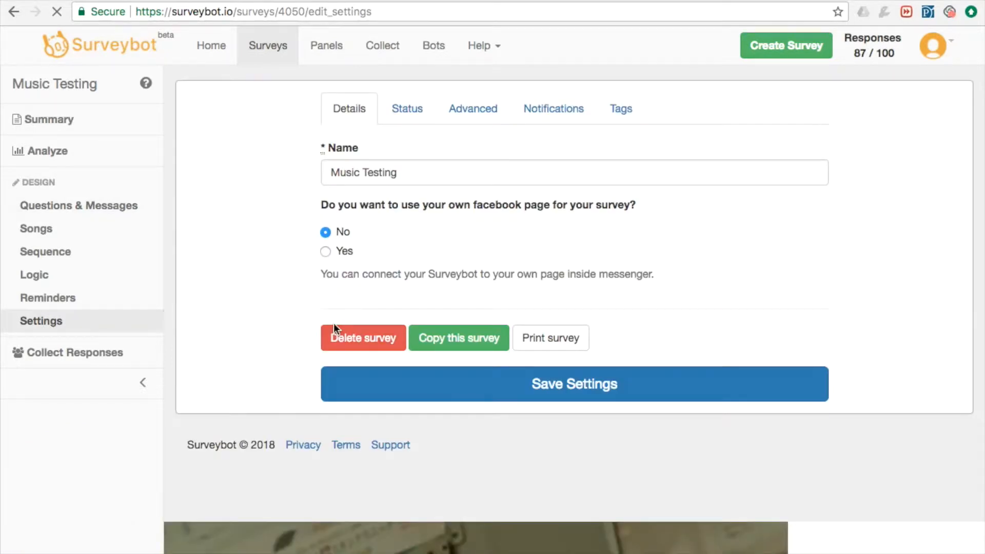
{"action": "left_click", "coordinate": [466, 111]}
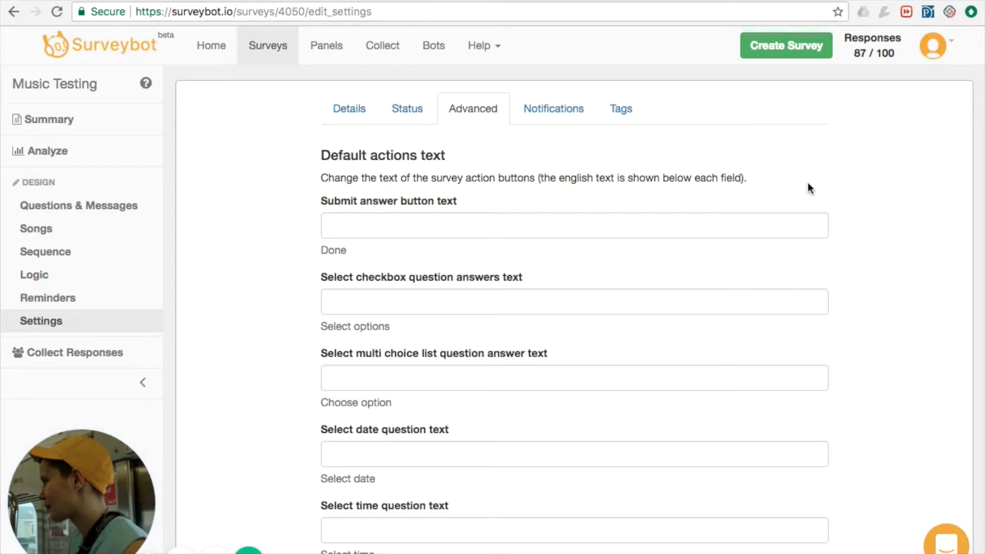
Step: Set the survey's submit answer button text to "Fini"
{"action": "scroll", "coordinate": [842, 244], "scroll_direction": "down", "scroll_amount": 1}
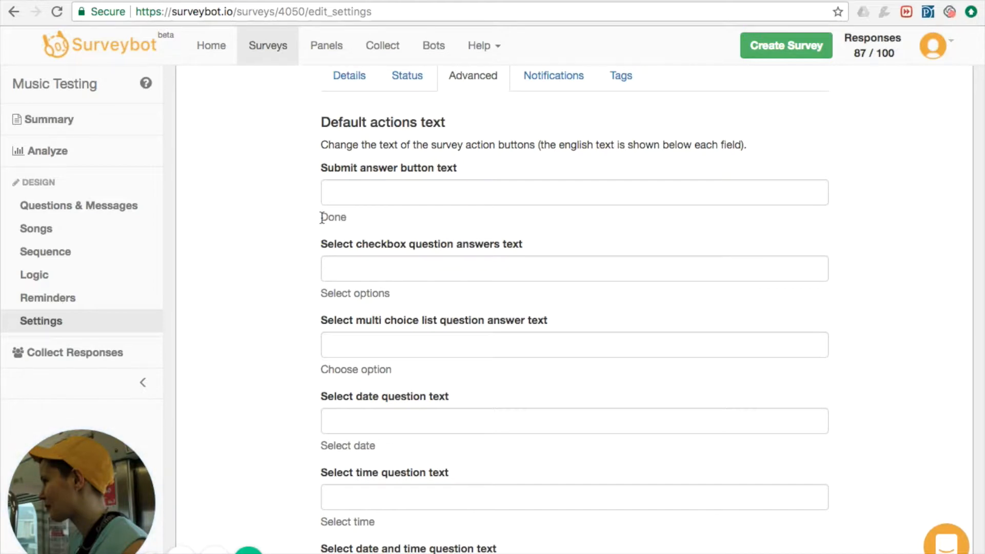
{"action": "left_click_drag", "start_coordinate": [321, 216], "coordinate": [344, 216]}
{"action": "left_click", "coordinate": [361, 224]}
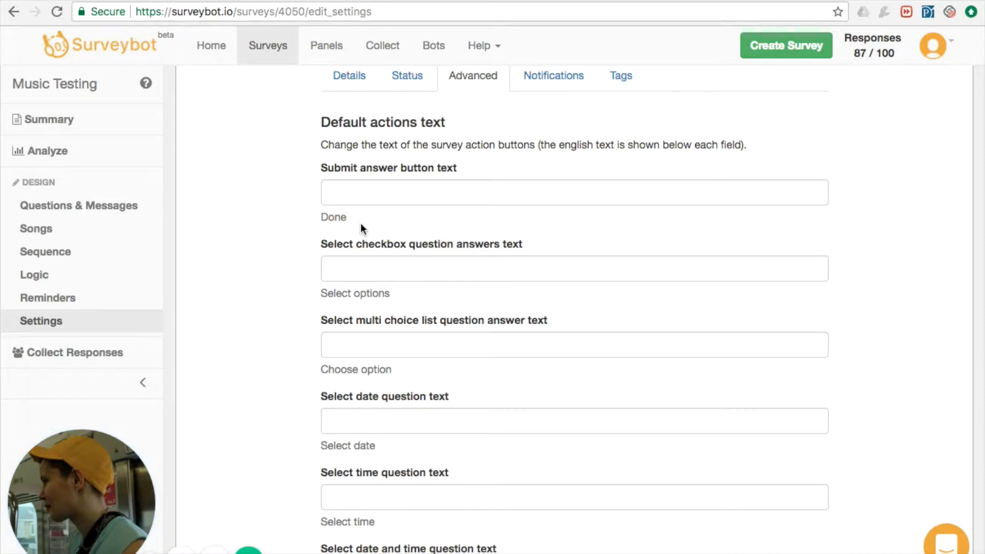
{"action": "left_click", "coordinate": [352, 194]}
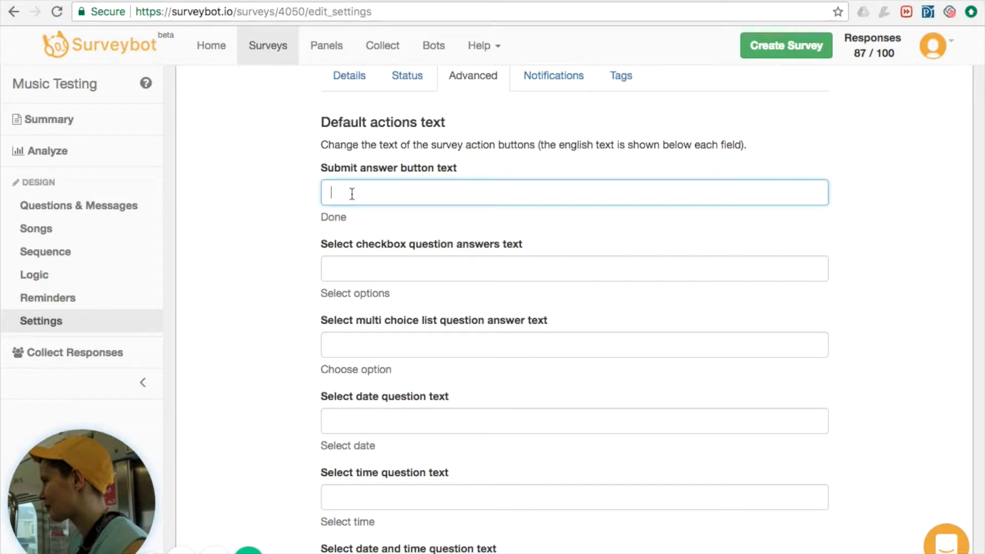
{"action": "type", "text": "Fini"}
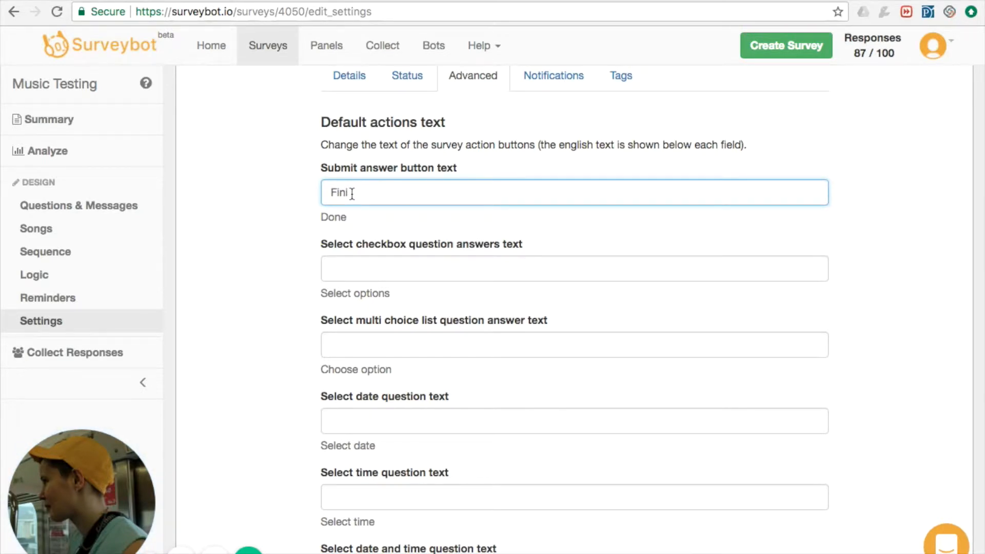
Step: Examine the remaining default action texts and the default error and status messages in the survey's advanced settings
{"action": "scroll", "coordinate": [585, 325], "scroll_direction": "down", "scroll_amount": 1}
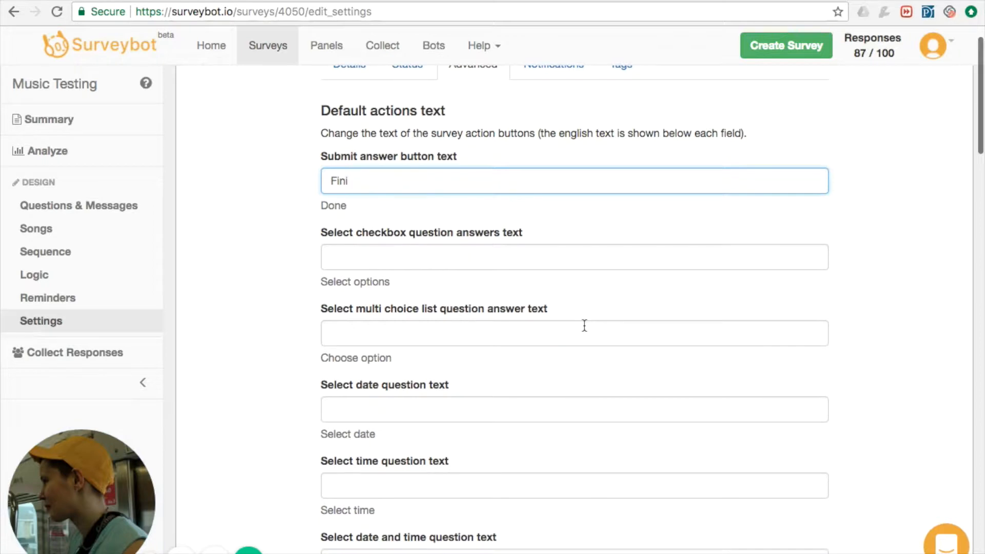
{"action": "scroll", "coordinate": [584, 326], "scroll_direction": "down", "scroll_amount": 5}
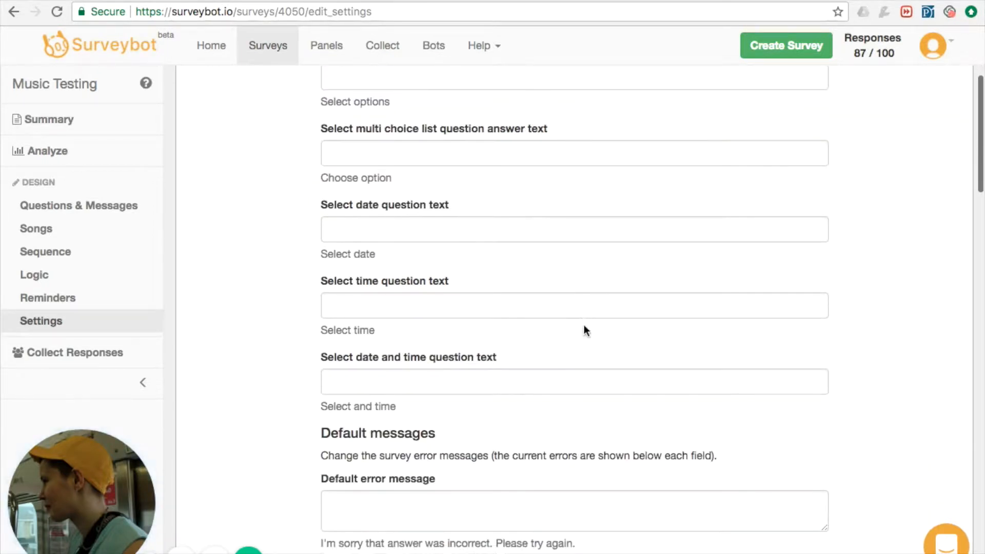
{"action": "scroll", "coordinate": [602, 308], "scroll_direction": "down", "scroll_amount": 3}
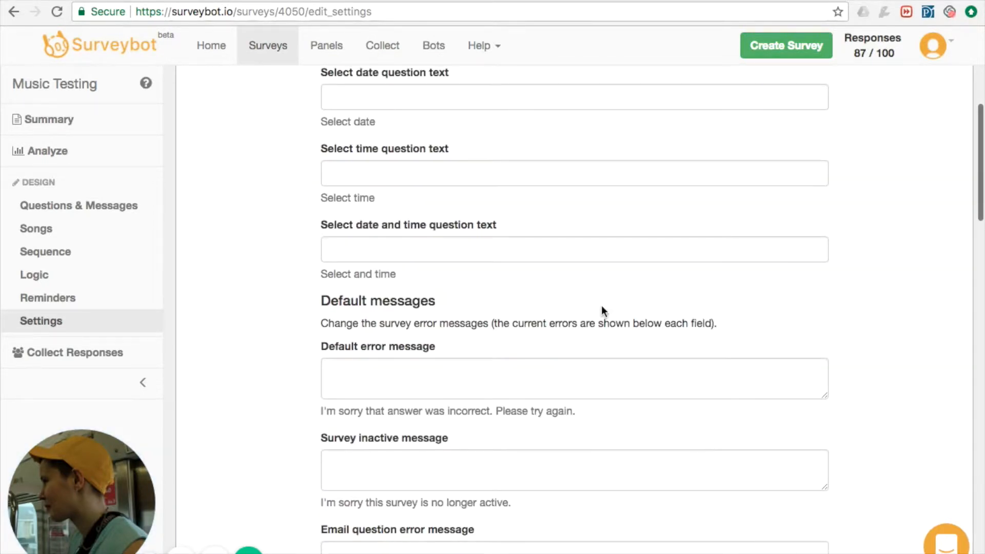
{"action": "scroll", "coordinate": [670, 284], "scroll_direction": "down", "scroll_amount": 3}
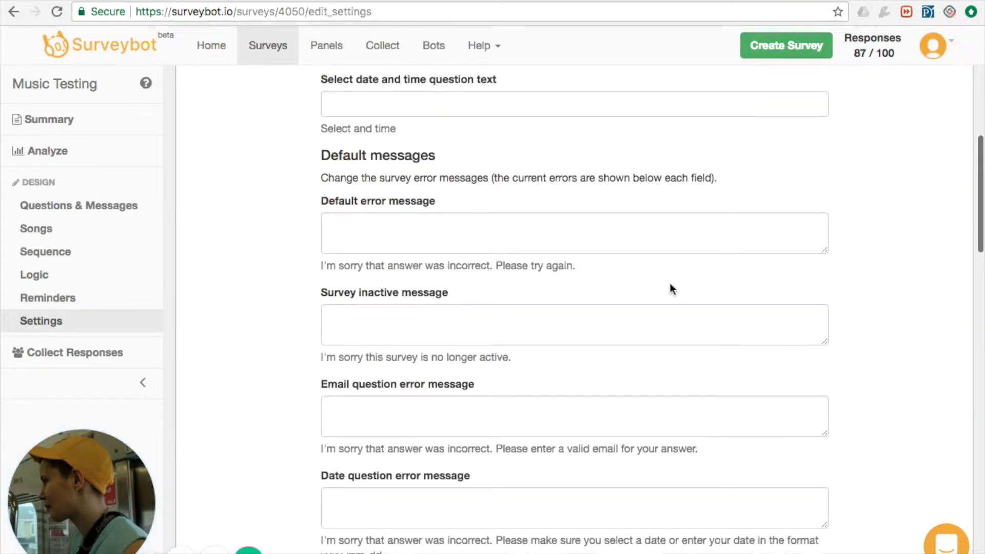
{"action": "scroll", "coordinate": [670, 284], "scroll_direction": "down", "scroll_amount": 2}
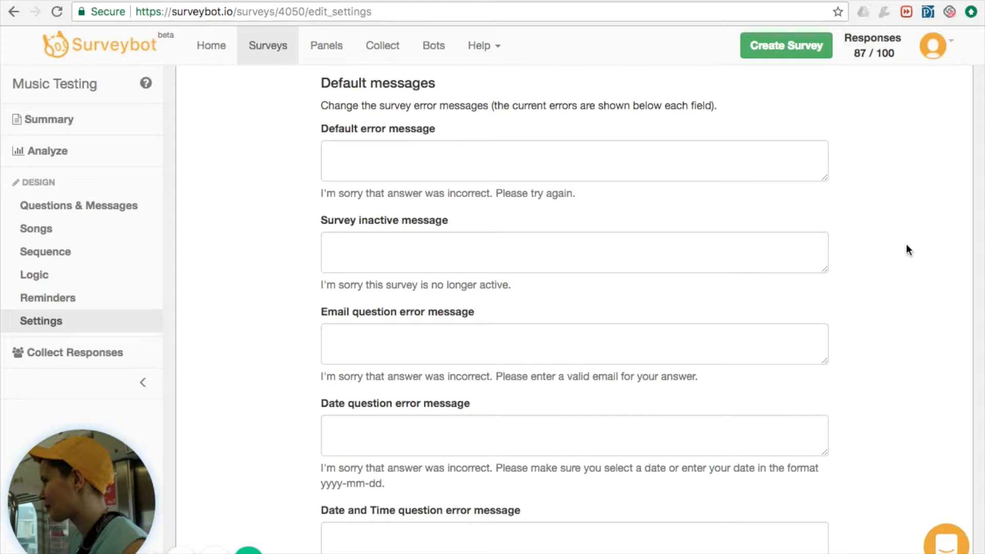
{"action": "scroll", "coordinate": [907, 244], "scroll_direction": "down", "scroll_amount": 1}
{"action": "scroll", "coordinate": [869, 264], "scroll_direction": "down", "scroll_amount": 3}
{"action": "scroll", "coordinate": [869, 264], "scroll_direction": "down", "scroll_amount": 10}
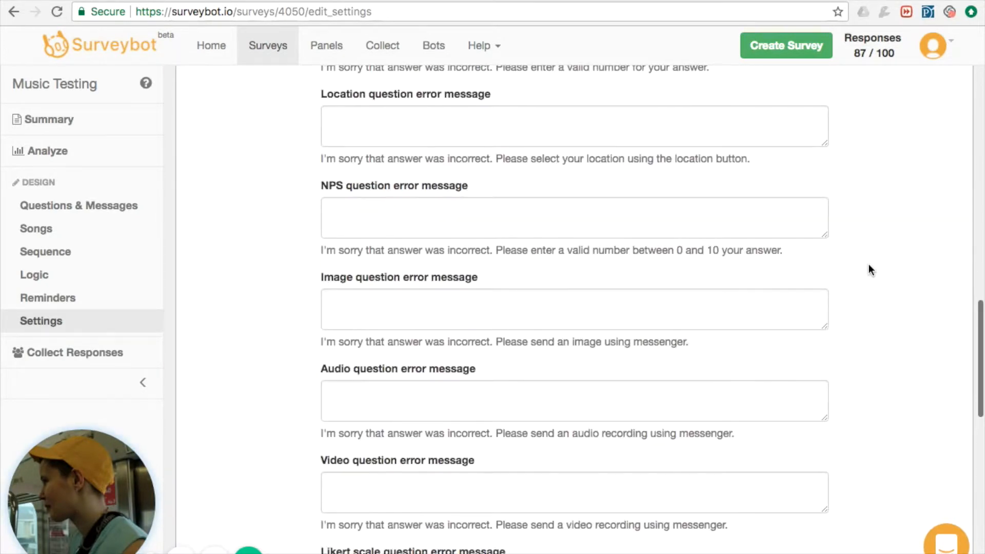
{"action": "scroll", "coordinate": [870, 263], "scroll_direction": "down", "scroll_amount": 9}
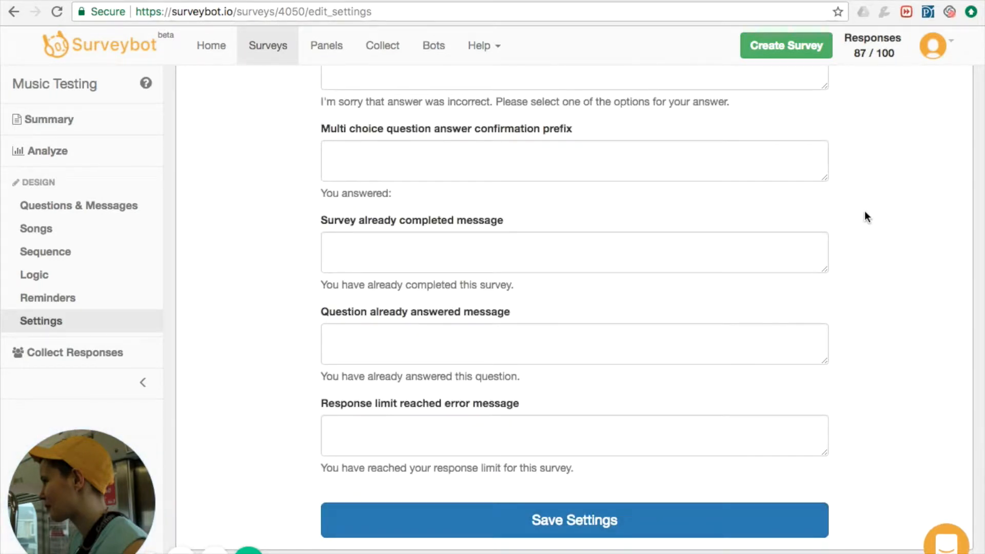
{"action": "scroll", "coordinate": [865, 212], "scroll_direction": "up", "scroll_amount": 20}
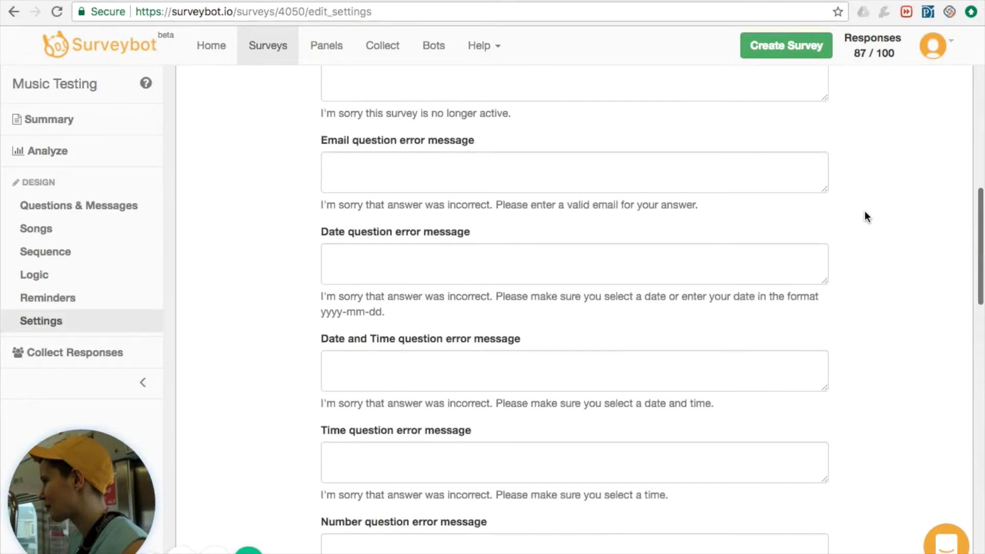
Step: Open the Acme Company bot and show the details of its welcome text message
{"action": "left_click", "coordinate": [434, 45]}
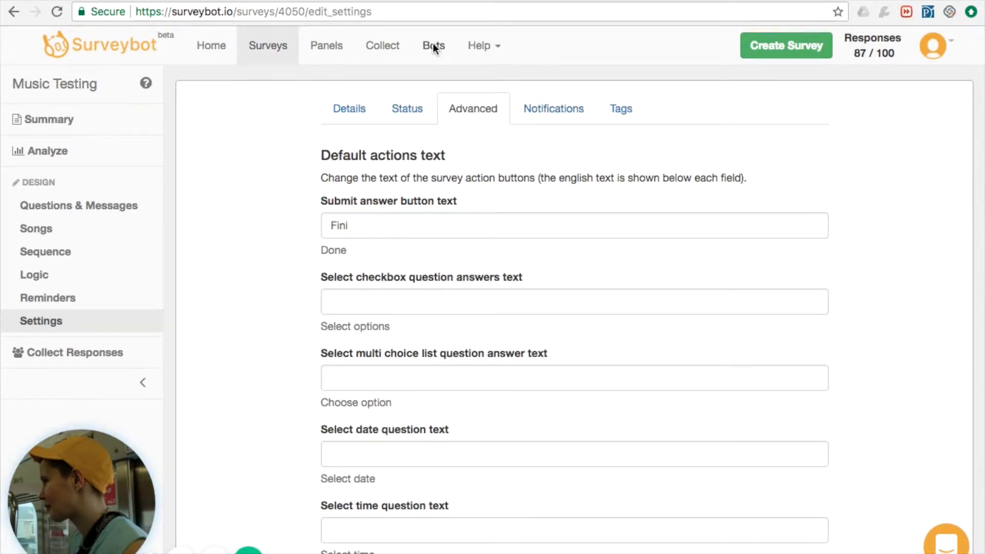
{"action": "left_click", "coordinate": [602, 186]}
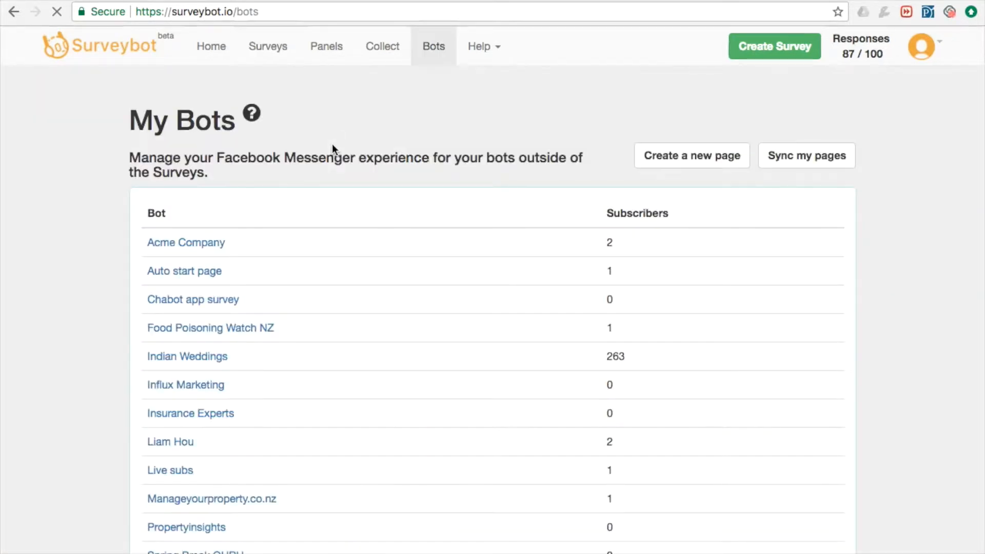
{"action": "left_click", "coordinate": [188, 244]}
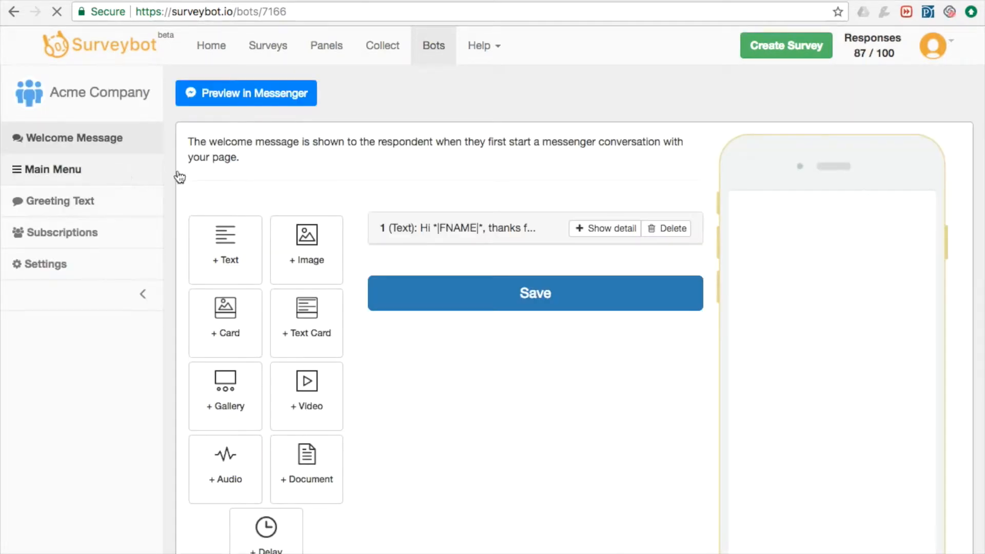
{"action": "left_click", "coordinate": [590, 233]}
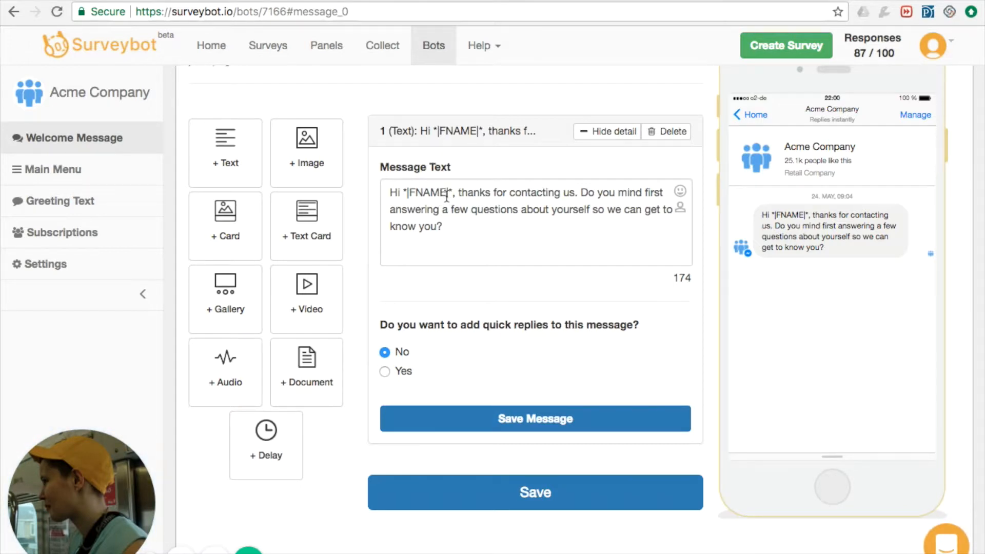
Step: Add a new button to the bot's main menu with the title "Aller sur notre site web"
{"action": "left_click", "coordinate": [62, 174]}
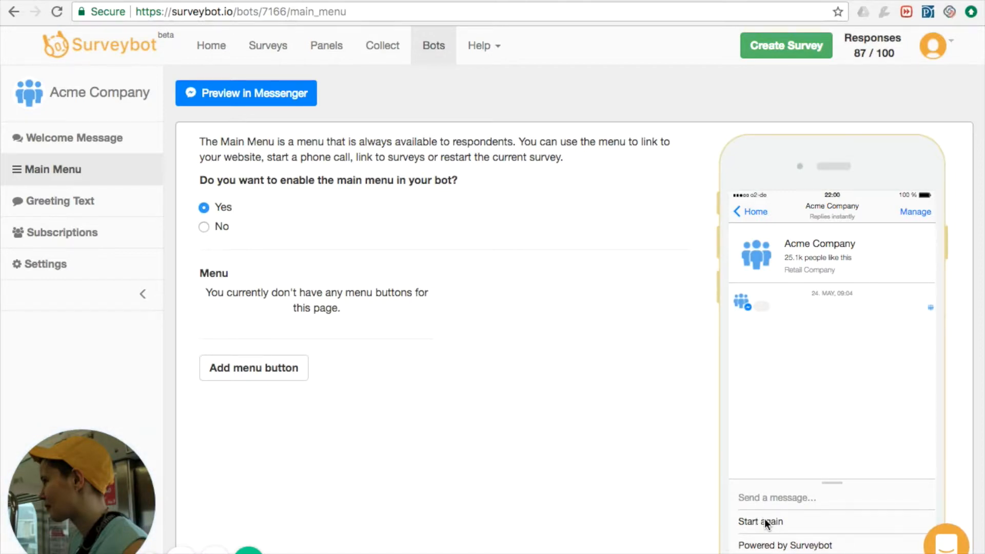
{"action": "left_click", "coordinate": [279, 368]}
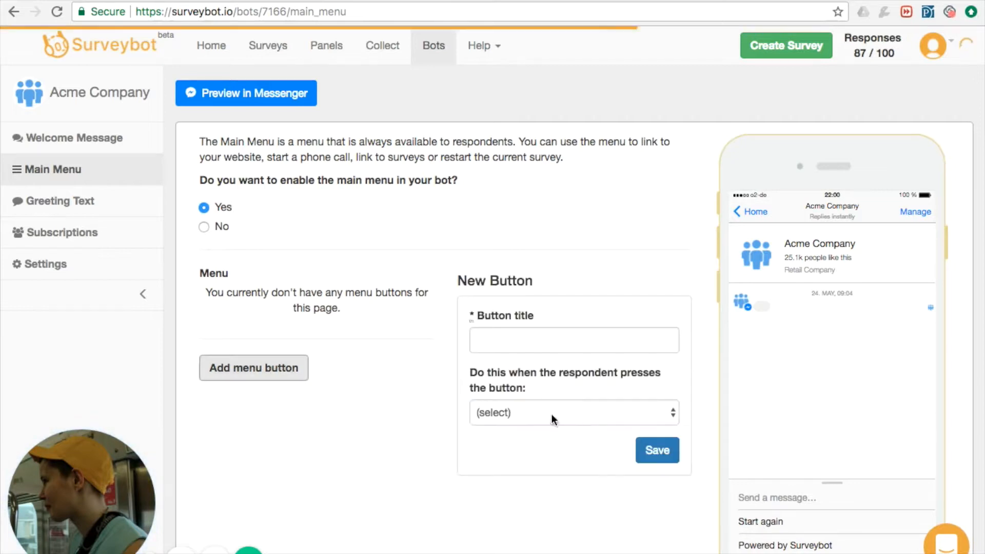
{"action": "left_click", "coordinate": [507, 337]}
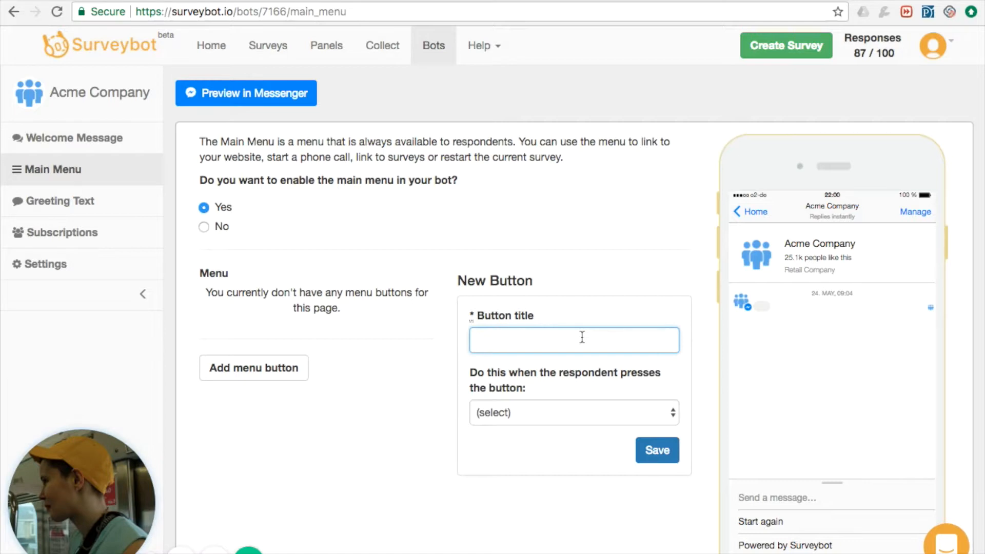
{"action": "type", "text": "Aller sur notre site web"}
{"action": "left_click", "coordinate": [586, 387]}
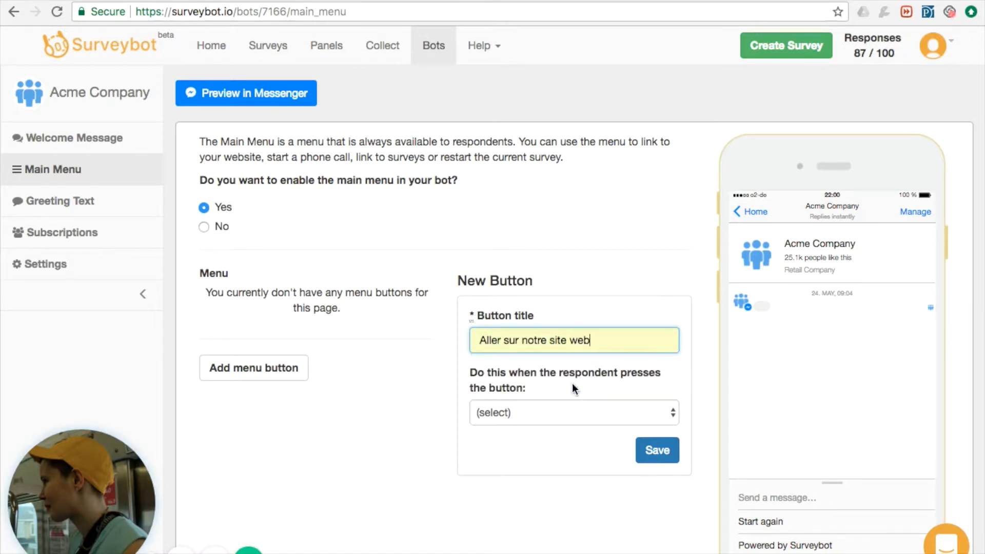
Step: Set the new menu button's action to Open a website and review the other available actions
{"action": "left_click", "coordinate": [642, 417]}
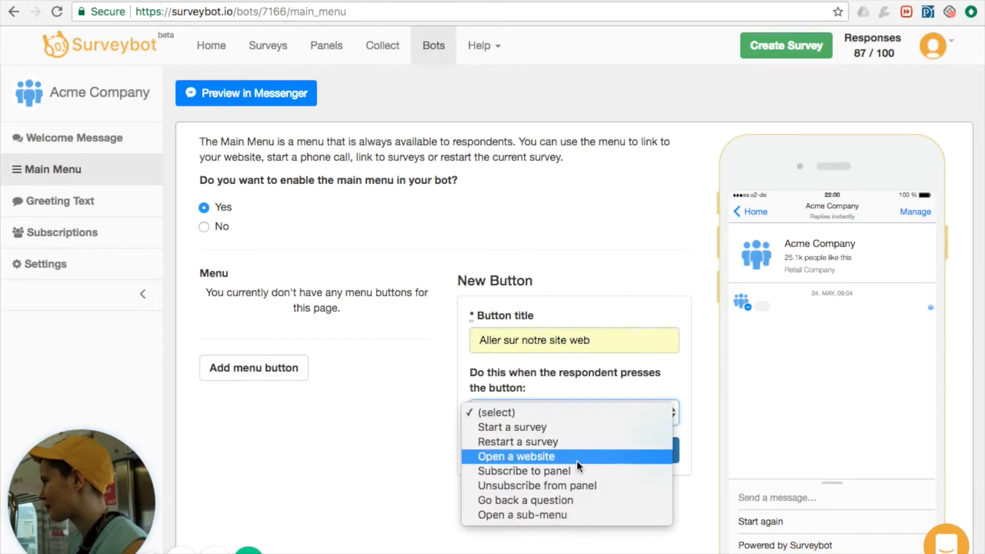
{"action": "left_click", "coordinate": [551, 454]}
{"action": "left_click", "coordinate": [519, 467]}
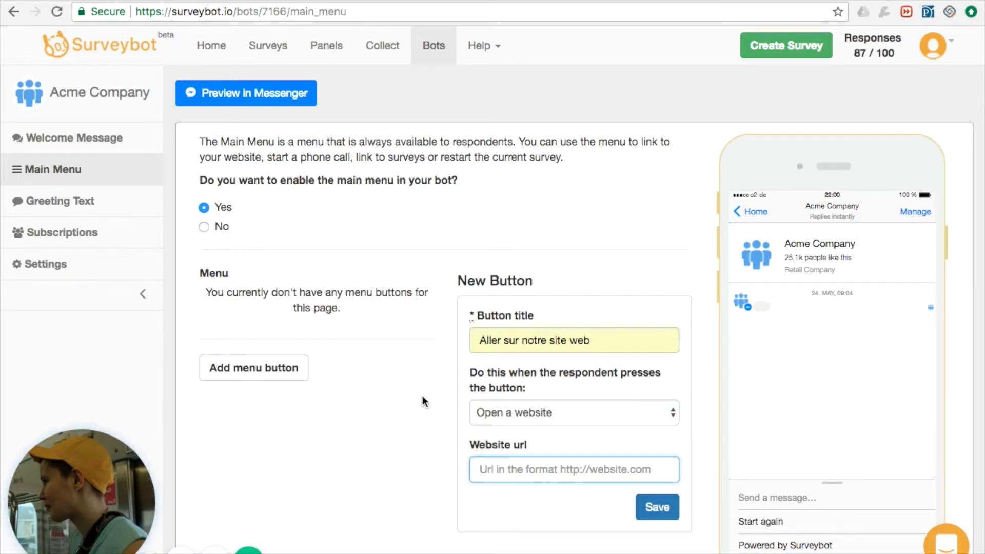
{"action": "left_click", "coordinate": [568, 411]}
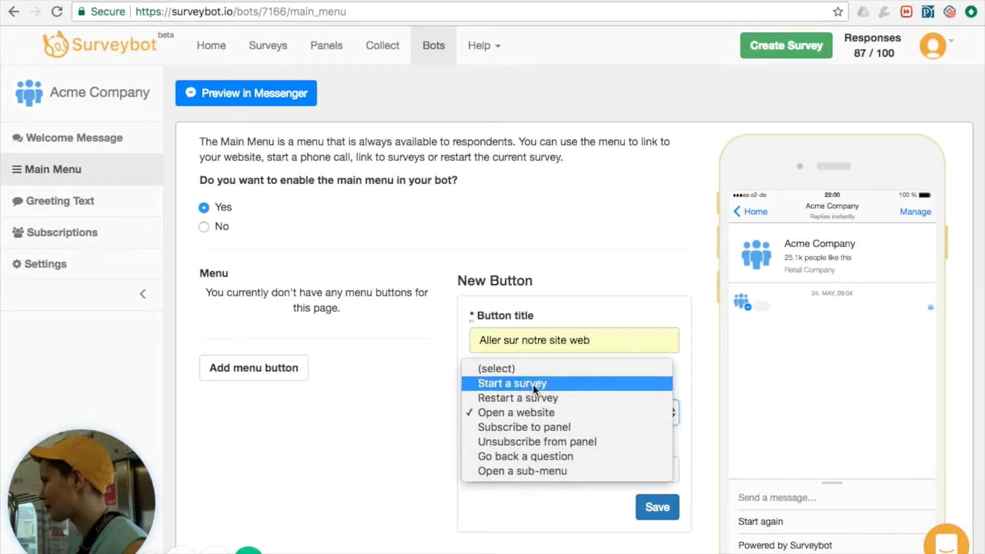
{"action": "left_click", "coordinate": [242, 267]}
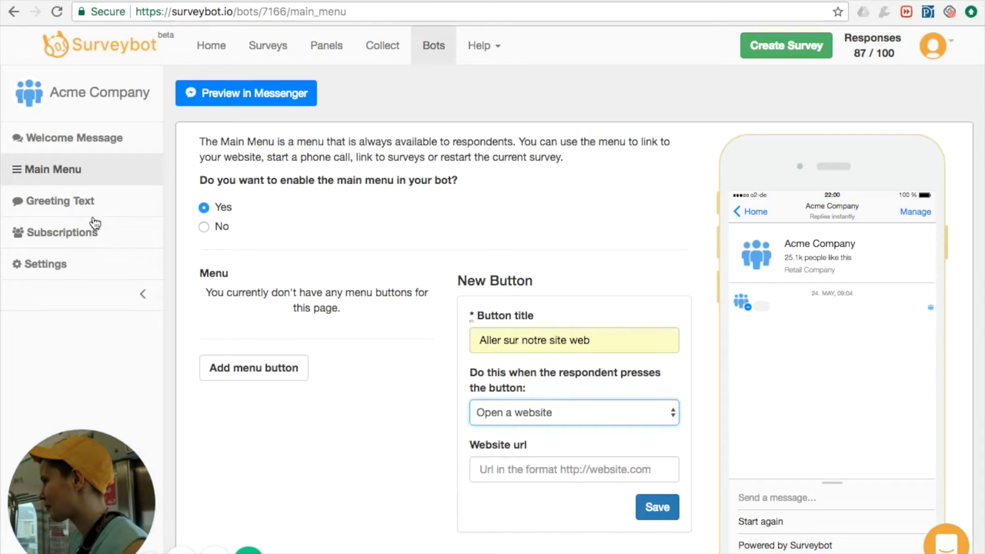
Step: Open the bot's greeting text for editing
{"action": "left_click", "coordinate": [76, 205]}
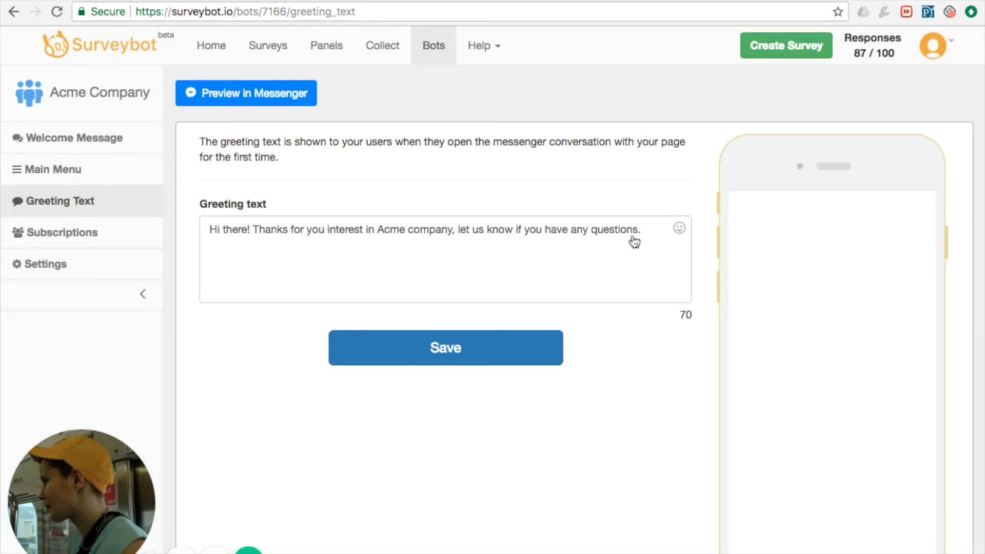
{"action": "left_click", "coordinate": [654, 229]}
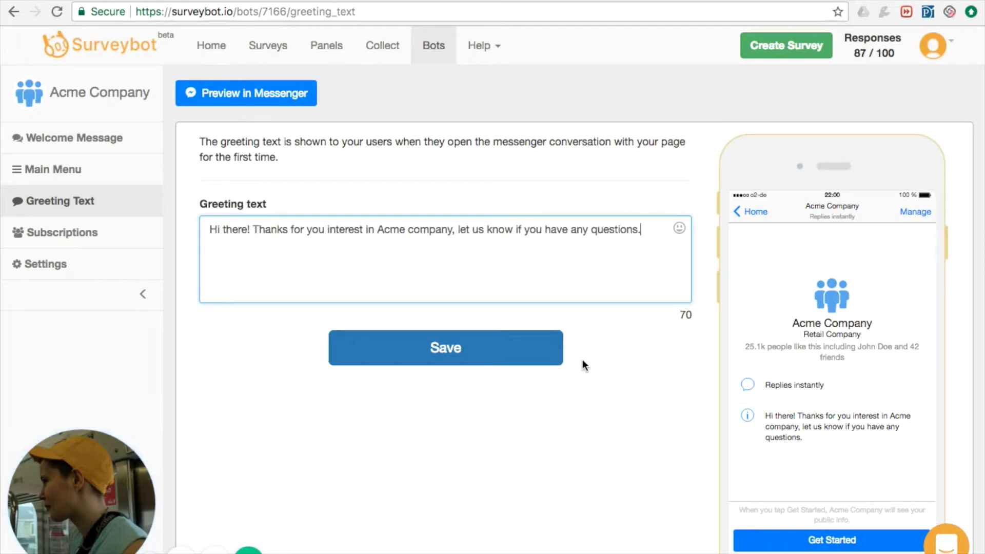
Step: In the bot's subscription messages, replace the message to confirm unsubscribe with "Voulez-vous vous désabonner?"
{"action": "left_click", "coordinate": [92, 234]}
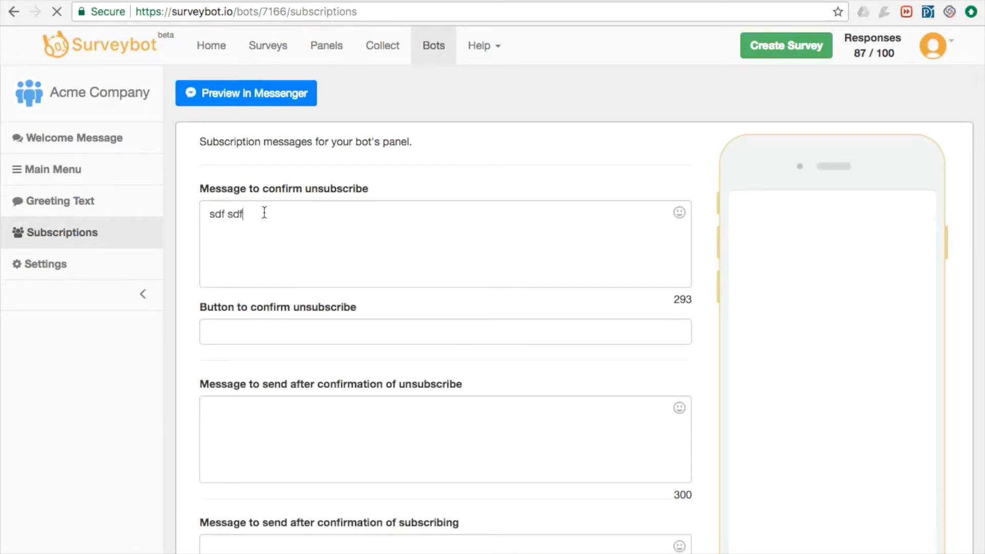
{"action": "left_click_drag", "start_coordinate": [244, 214], "coordinate": [193, 210]}
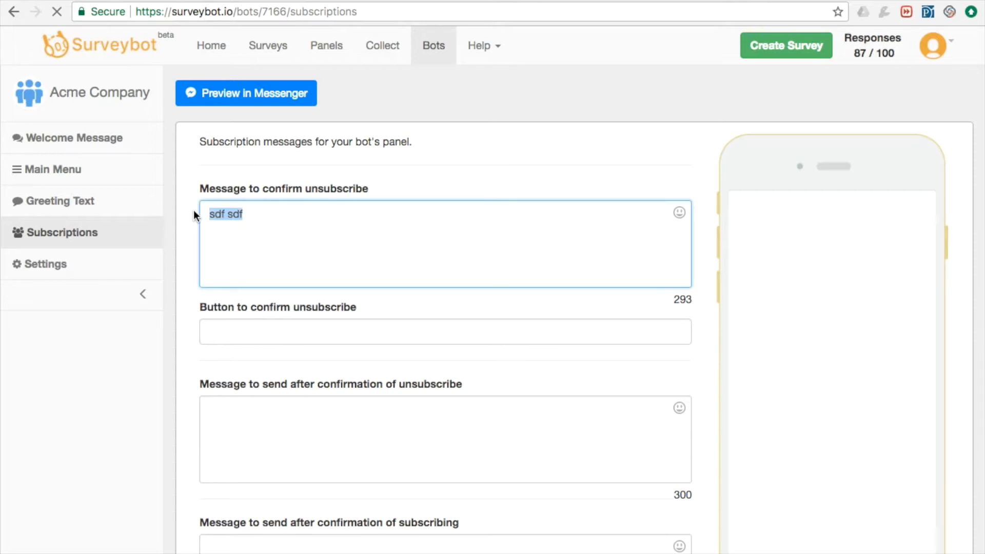
{"action": "key", "text": "BackSpace"}
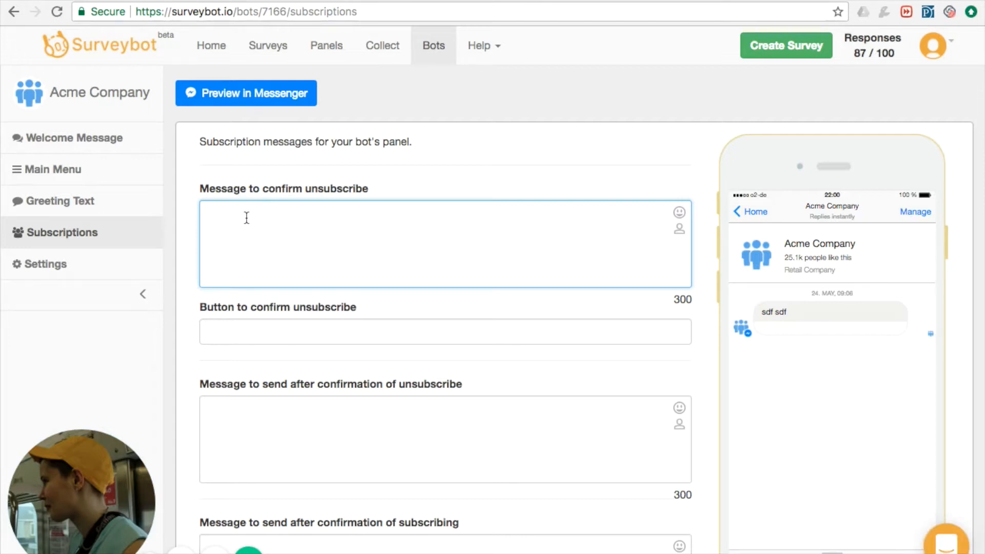
{"action": "type", "text": "Voulex"}
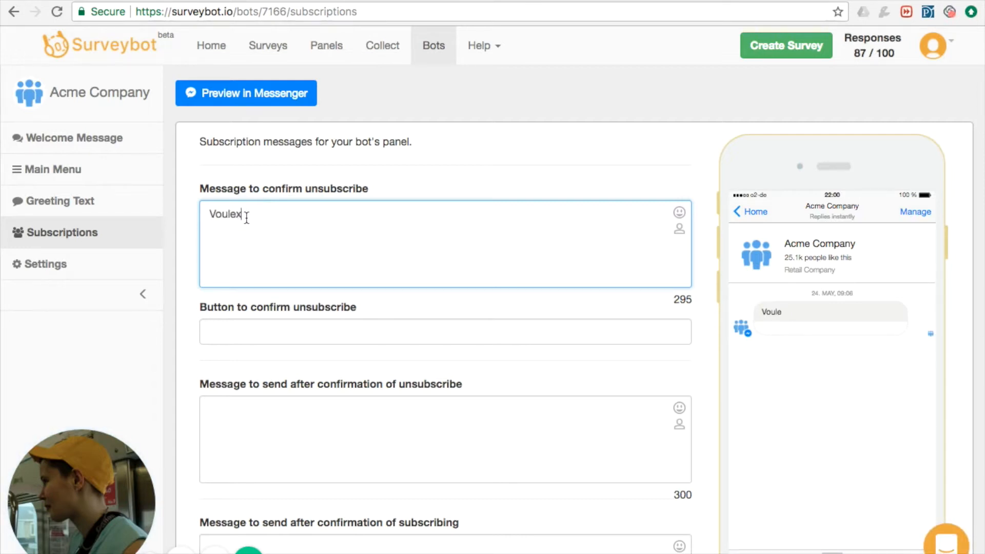
{"action": "type", "text": "-you"}
{"action": "key", "text": "BackSpace"}
{"action": "key", "text": "BackSpace"}
{"action": "key", "text": "BackSpace"}
{"action": "key", "text": "BackSpace"}
{"action": "key", "text": "BackSpace"}
{"action": "key", "text": "BackSpace"}
{"action": "type", "text": "ez-vous vous "}
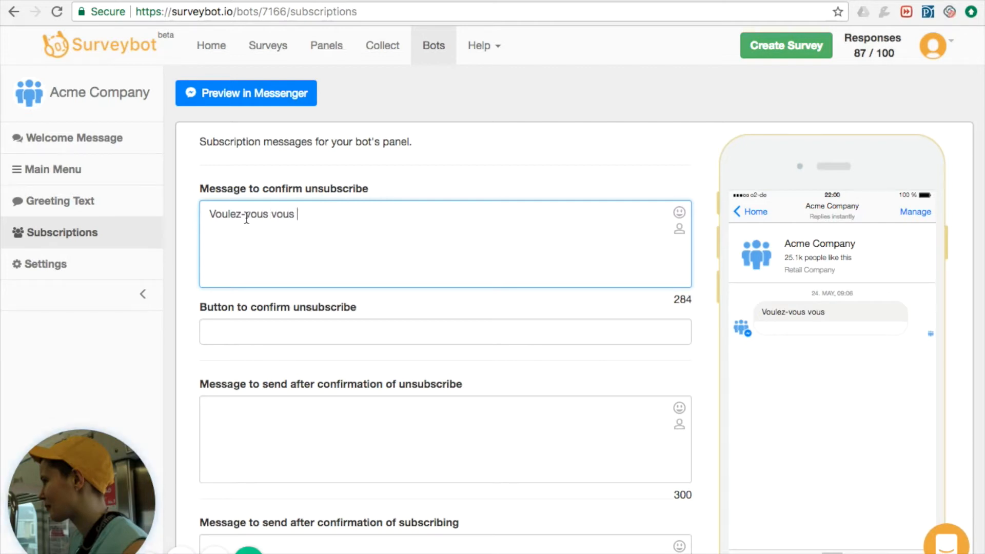
{"action": "type", "text": "de"}
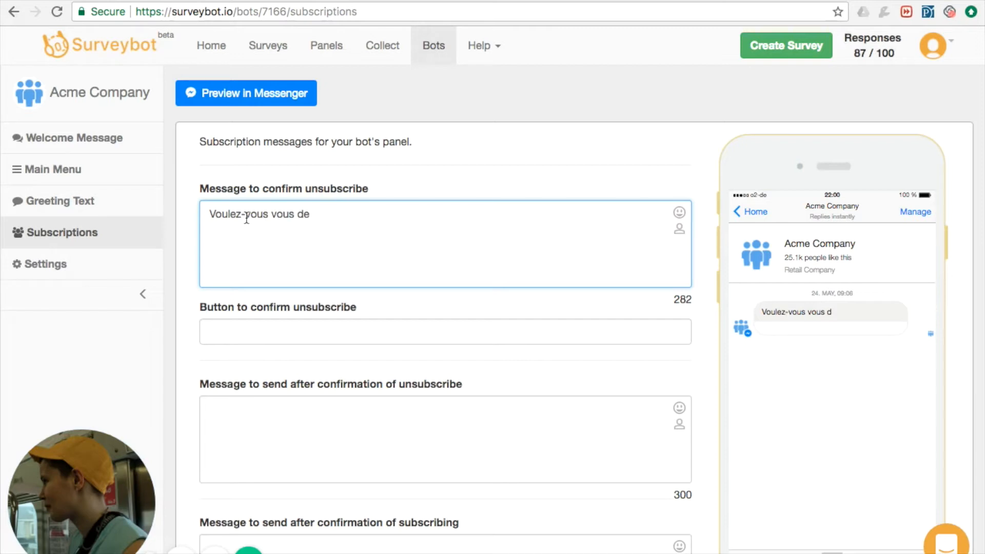
{"action": "type", "text": "2"}
{"action": "type", "text": "sabonner?"}
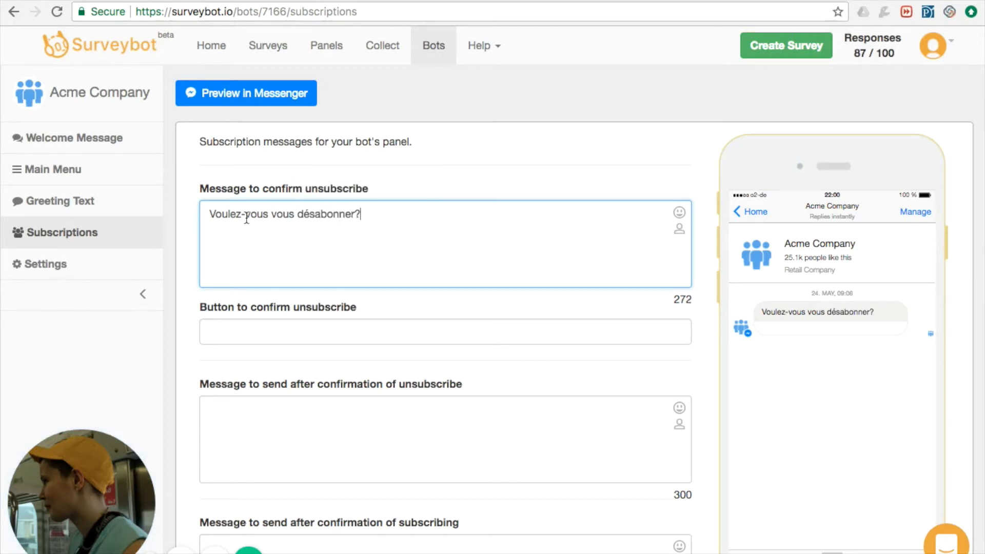
Step: Label the button to confirm unsubscribe "Désabonnez" and look over the remaining subscription message fields
{"action": "left_click", "coordinate": [223, 331]}
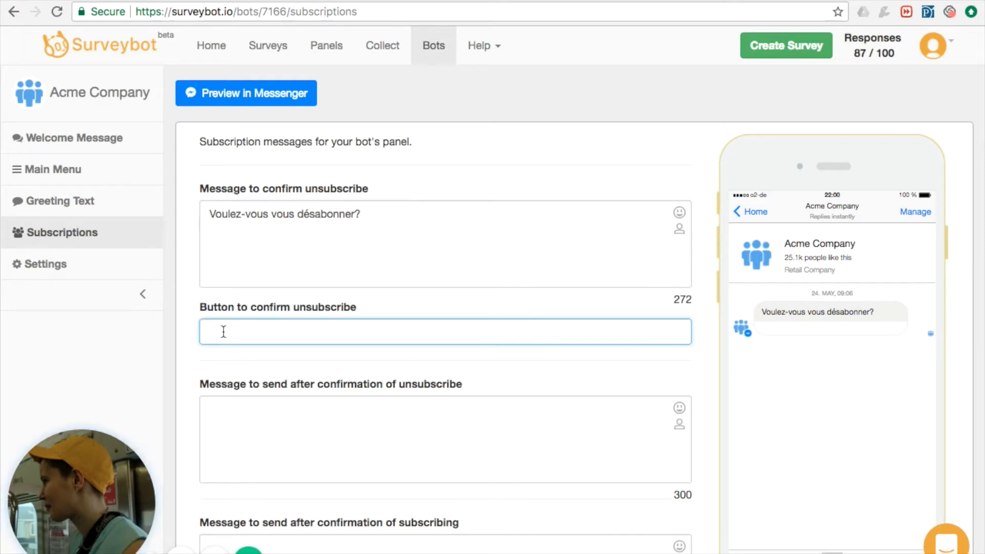
{"action": "type", "text": "D"}
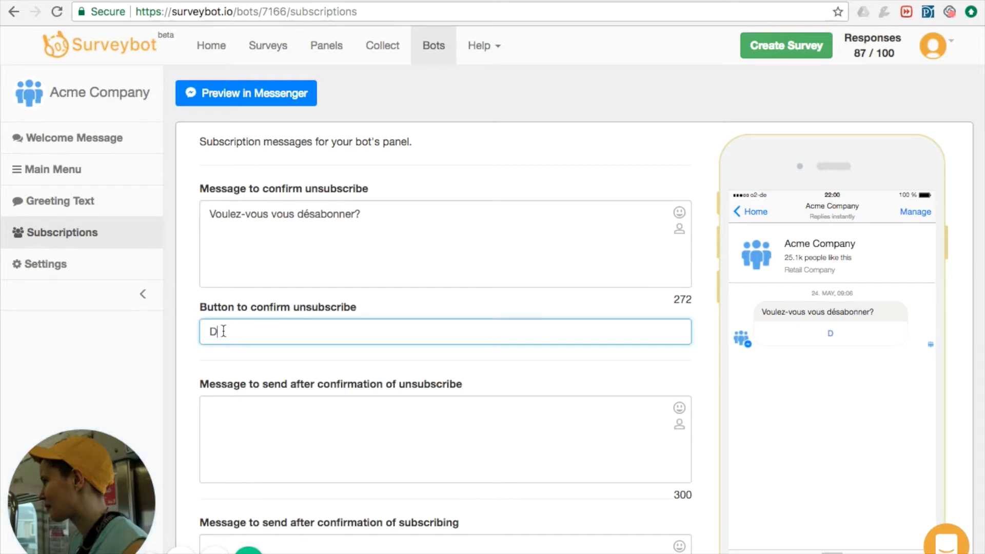
{"action": "type", "text": "e2"}
{"action": "type", "text": "sabo"}
{"action": "type", "text": "nnez"}
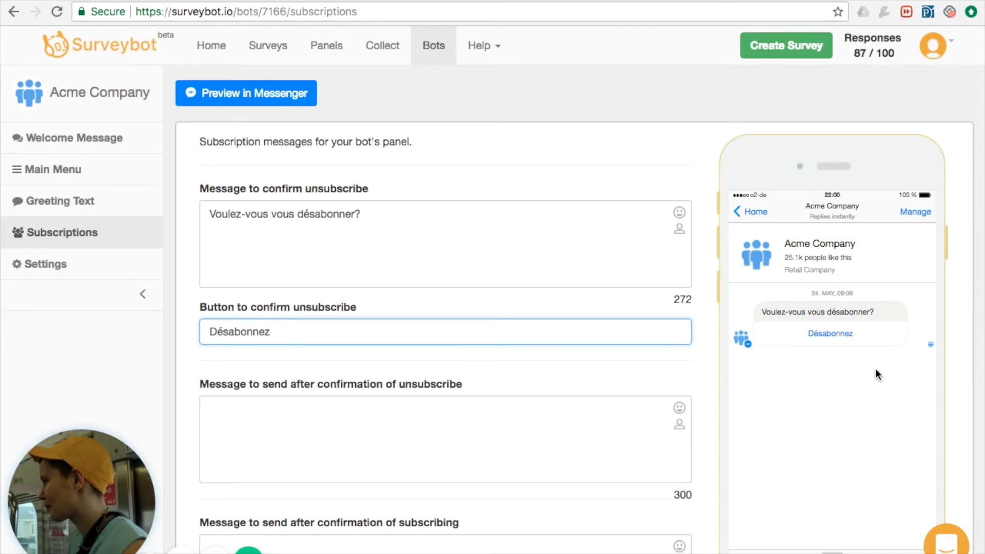
{"action": "scroll", "coordinate": [534, 346], "scroll_direction": "down", "scroll_amount": 3}
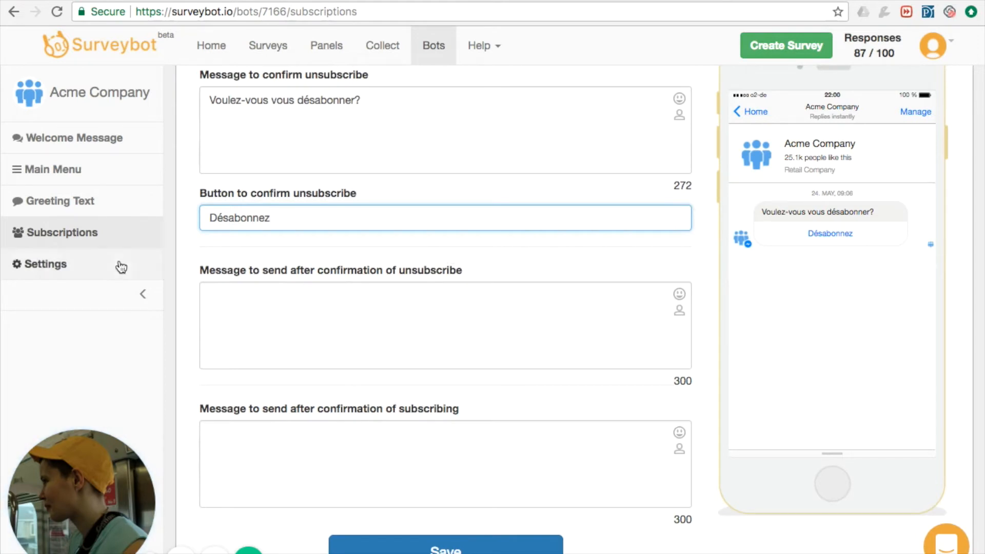
Step: Leave the subscription messages without saving and open the no-known-case message in the bot's default messages settings for editing
{"action": "left_click", "coordinate": [75, 266]}
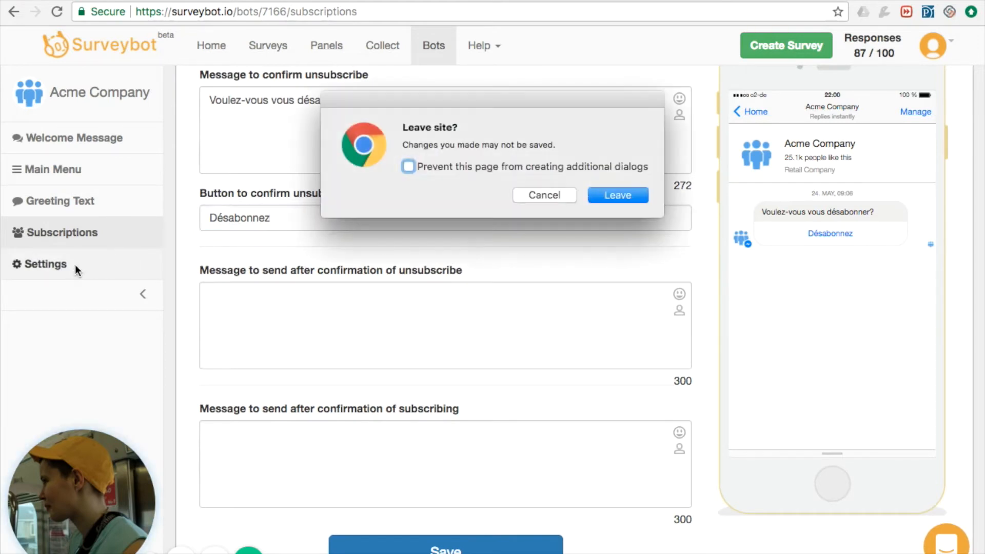
{"action": "left_click", "coordinate": [612, 199]}
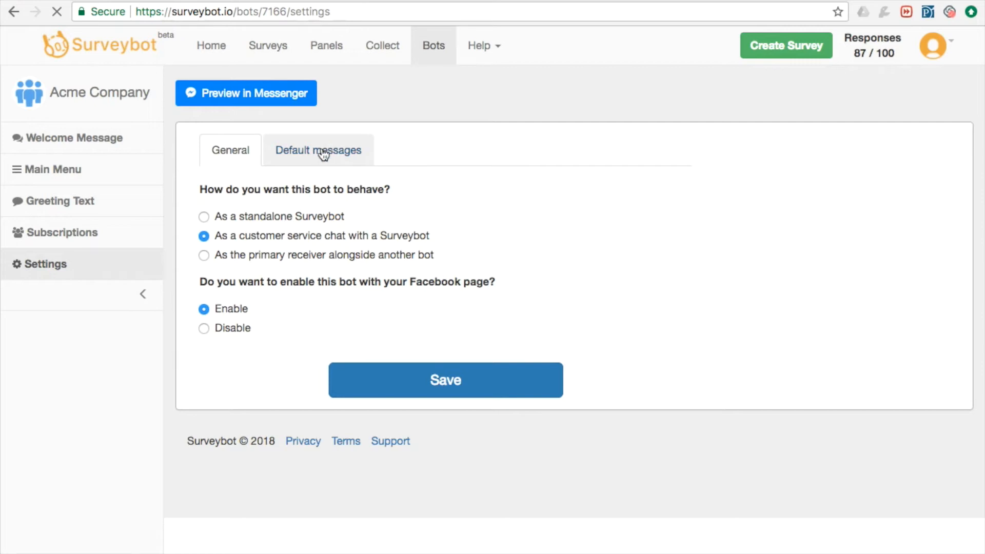
{"action": "left_click", "coordinate": [323, 154]}
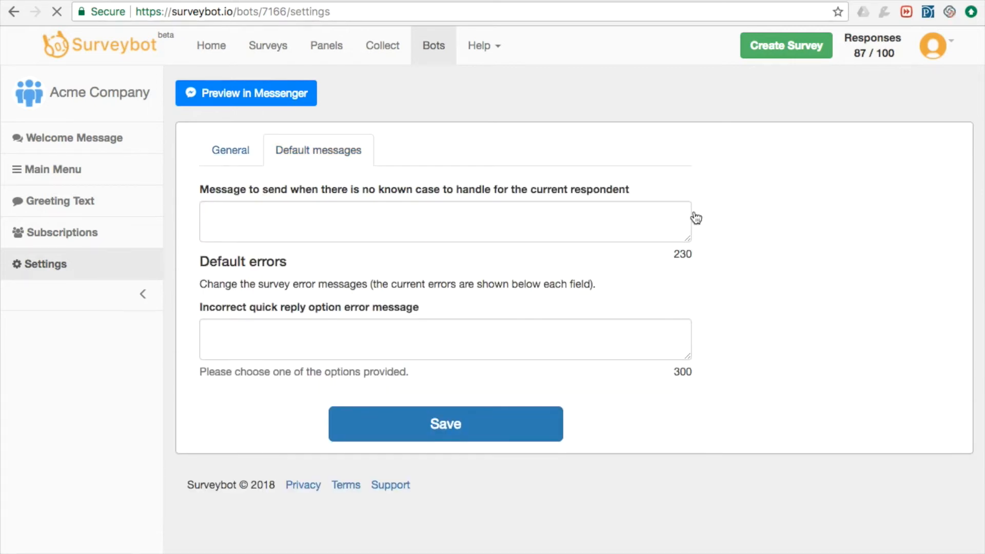
{"action": "left_click", "coordinate": [556, 220]}
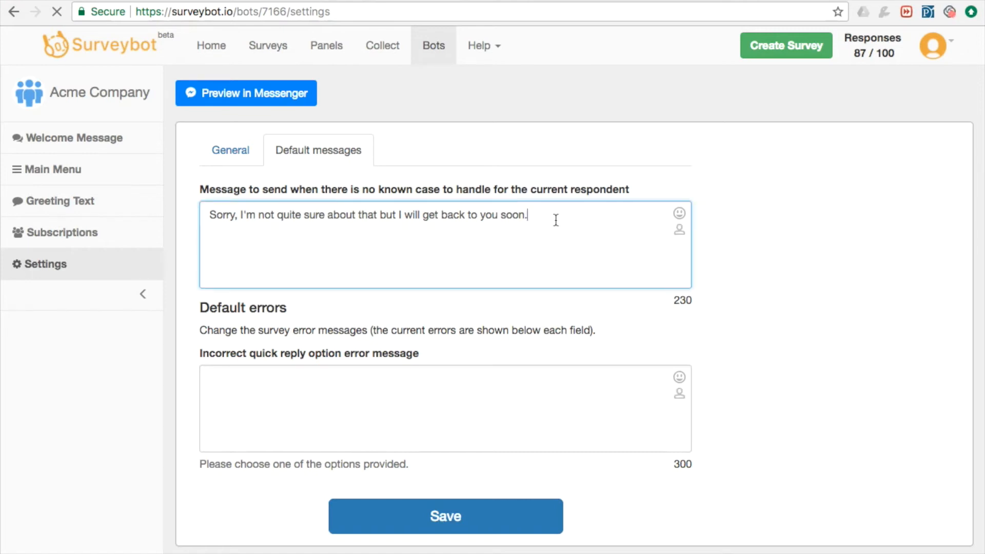